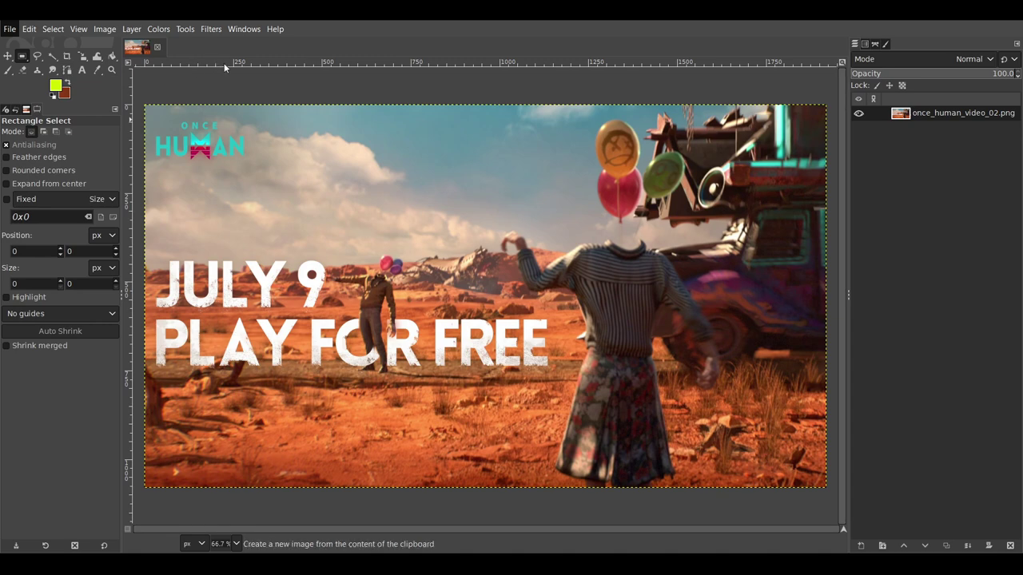
key("shift+ctrl+v")
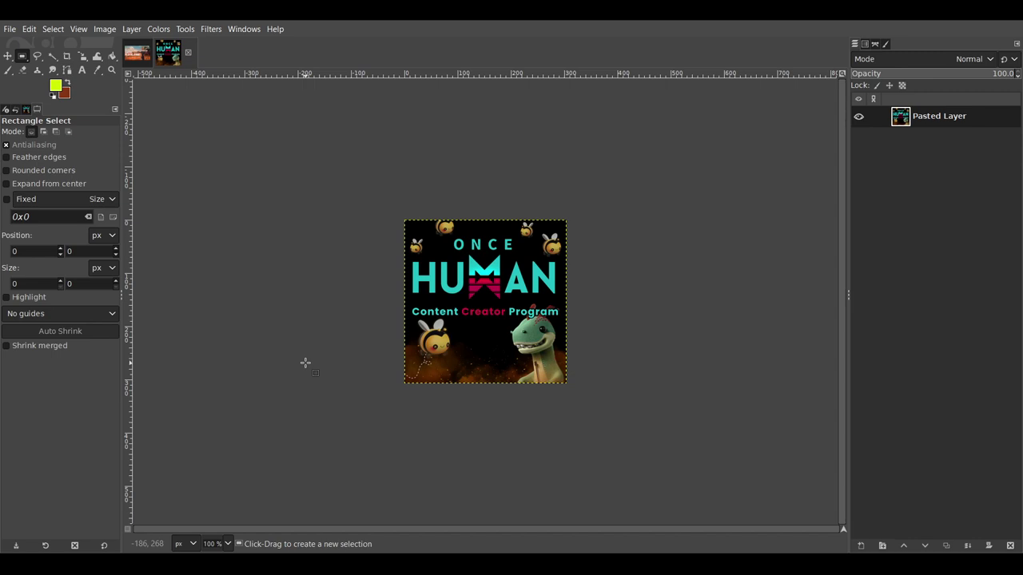
Apply Colors > Color to Alpha to the logo layer to strip its black background
left_click(159, 30)
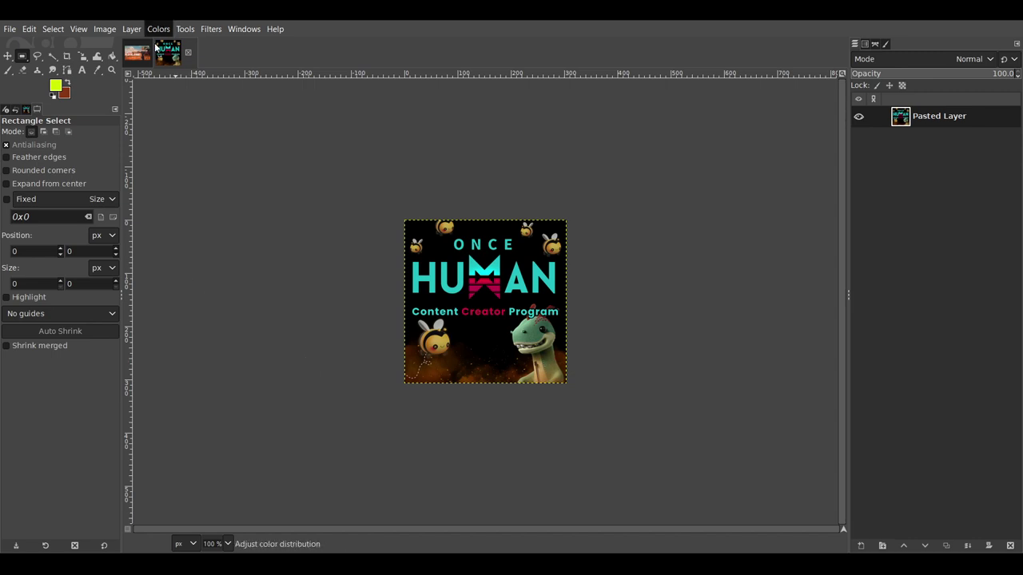
left_click(173, 417)
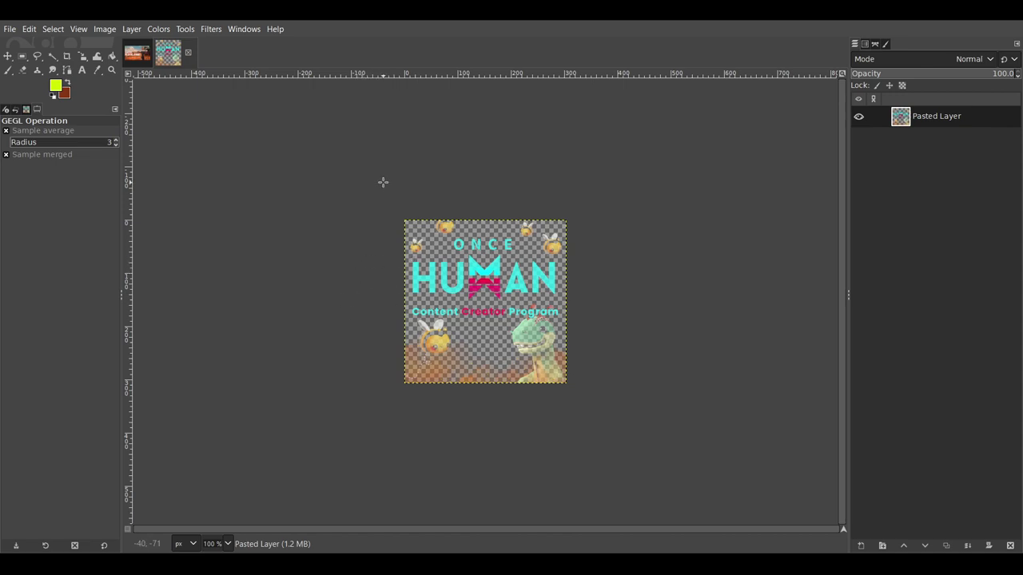
Rectangle-select the transparent logo, copy it, and paste and anchor it onto the desert banner
left_click(23, 56)
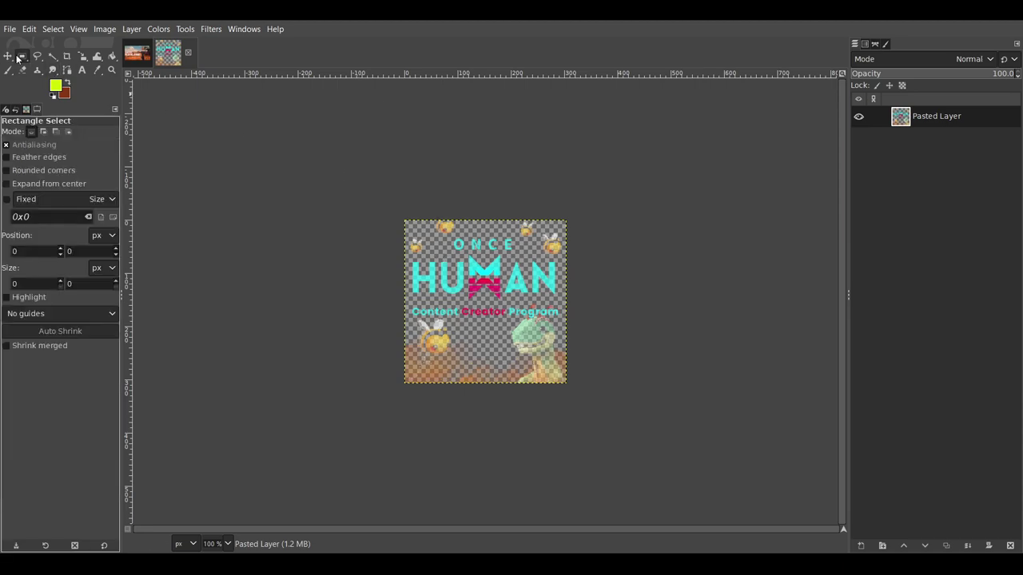
left_click_drag(296, 141, 608, 403)
key("ctrl+c")
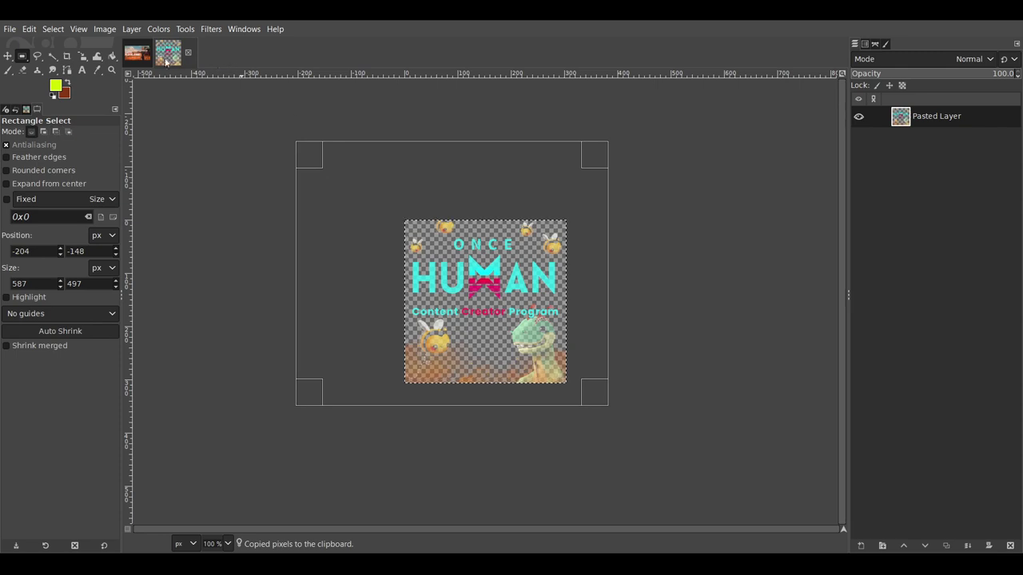
key("alt+1")
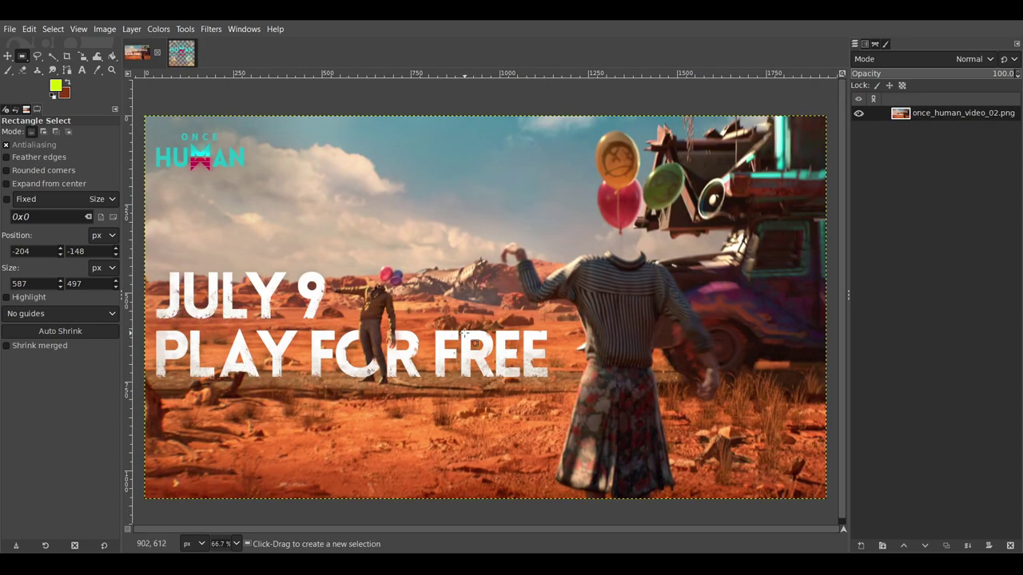
key("ctrl+v")
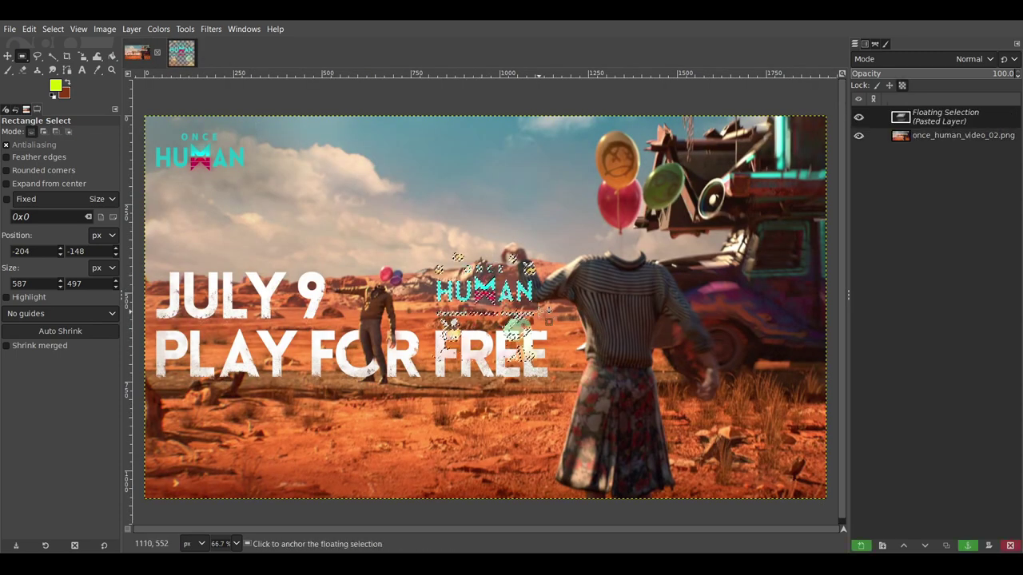
left_click(506, 336)
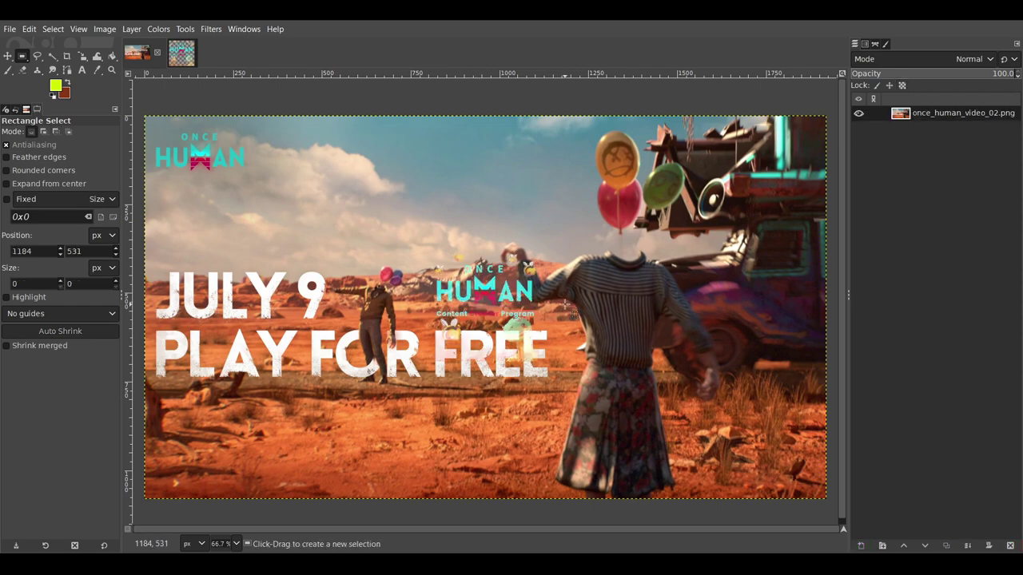
Zoom in to inspect the pasted logo, then undo the anchor and paste
key("2")
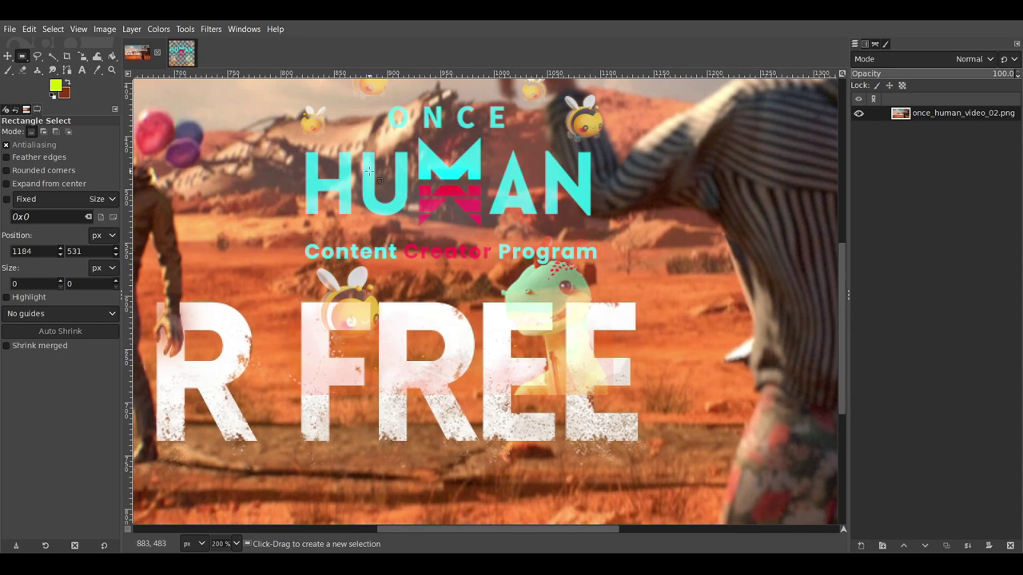
scroll(364, 172, "up", 6)
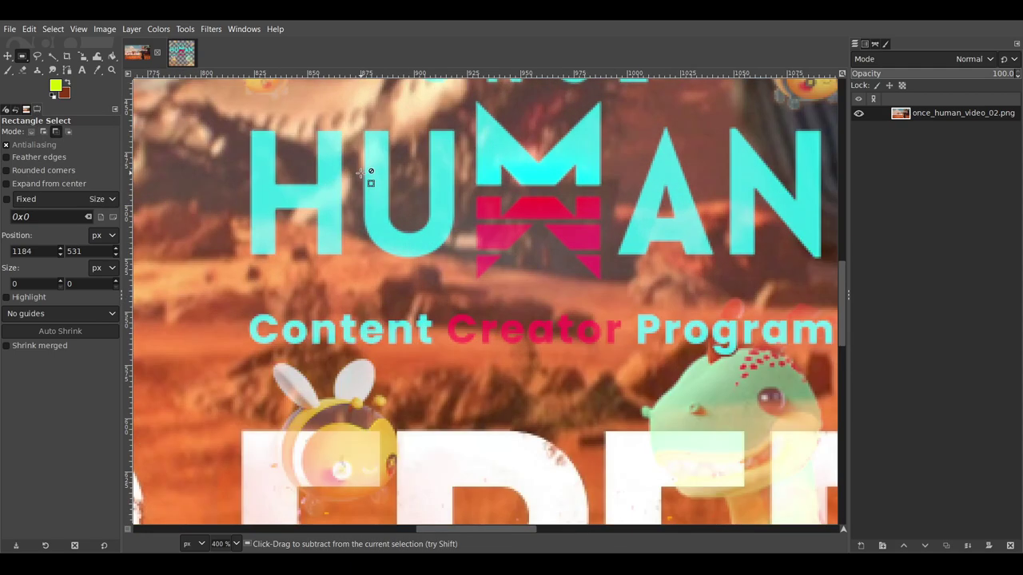
scroll(418, 156, "up", 3)
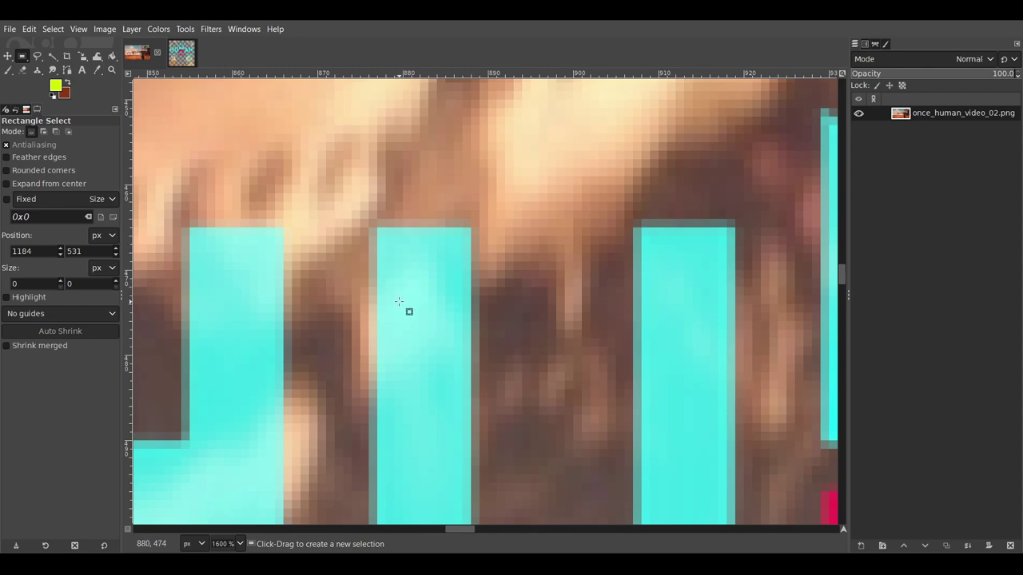
scroll(405, 298, "up", 2)
scroll(418, 324, "down", 3)
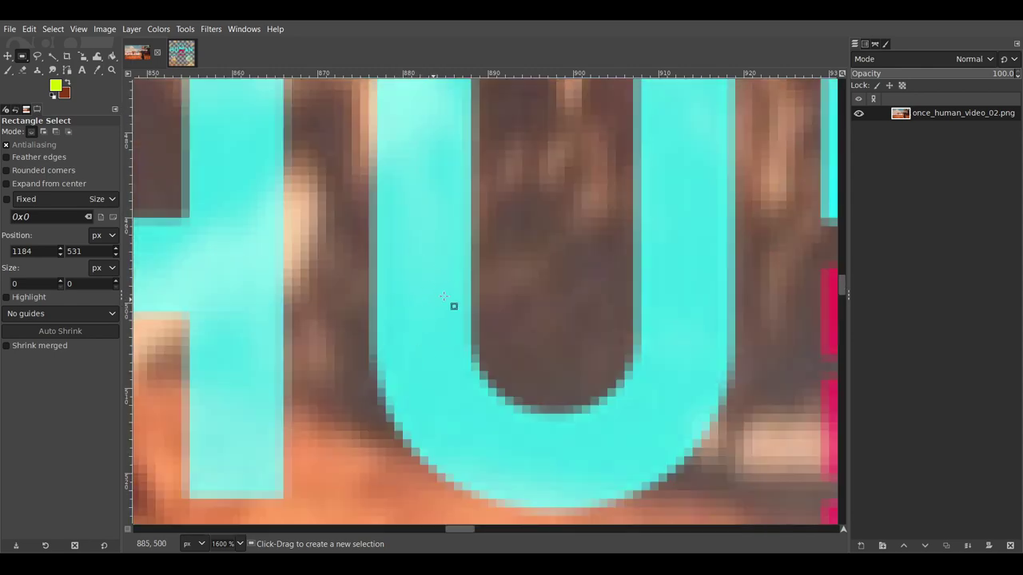
scroll(471, 295, "up", 2)
scroll(388, 286, "down", 4)
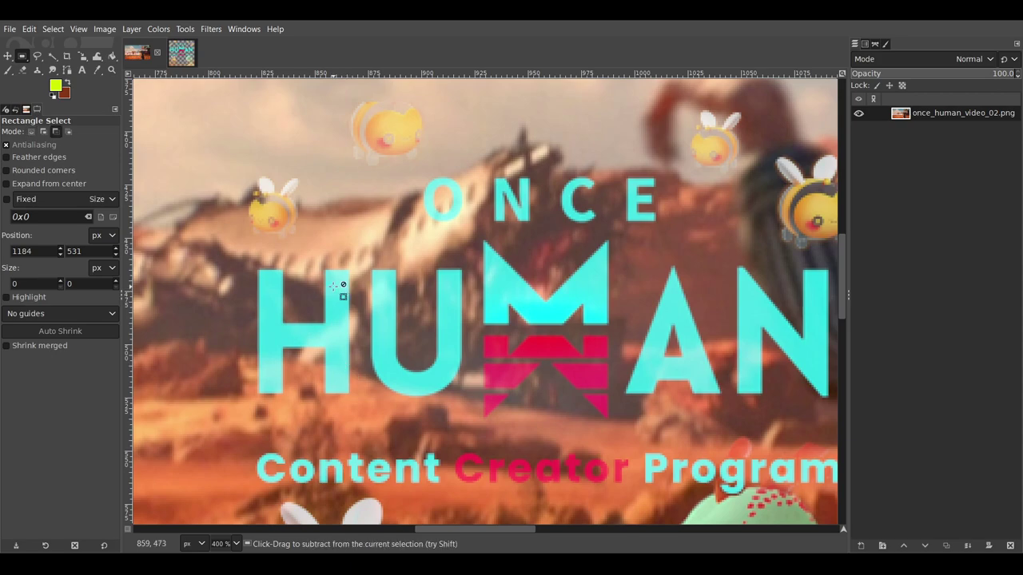
key("ctrl+v")
key("ctrl+h")
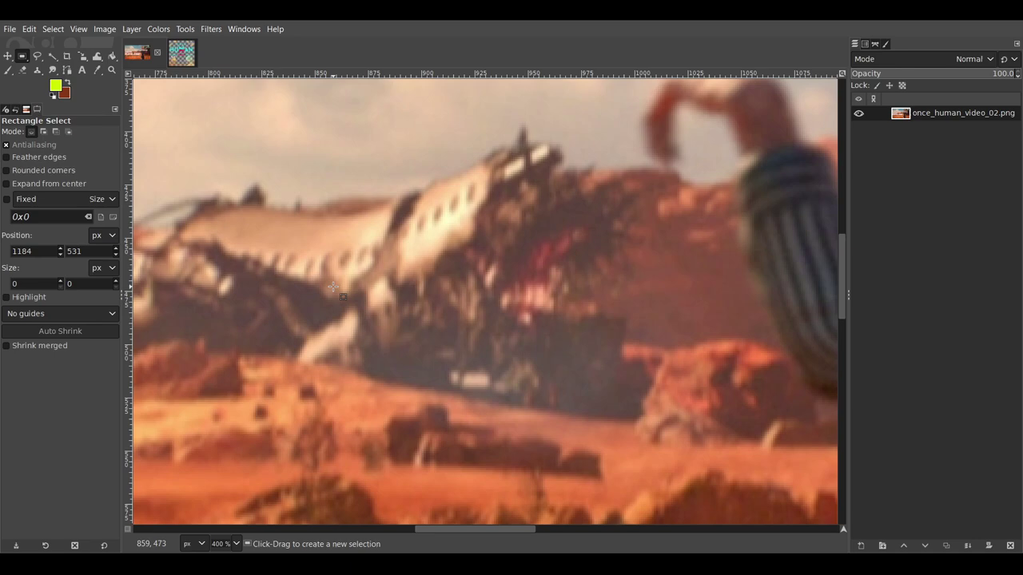
Strengthen the transparent logo by pasting a copy over itself and anchoring it
left_click(180, 58)
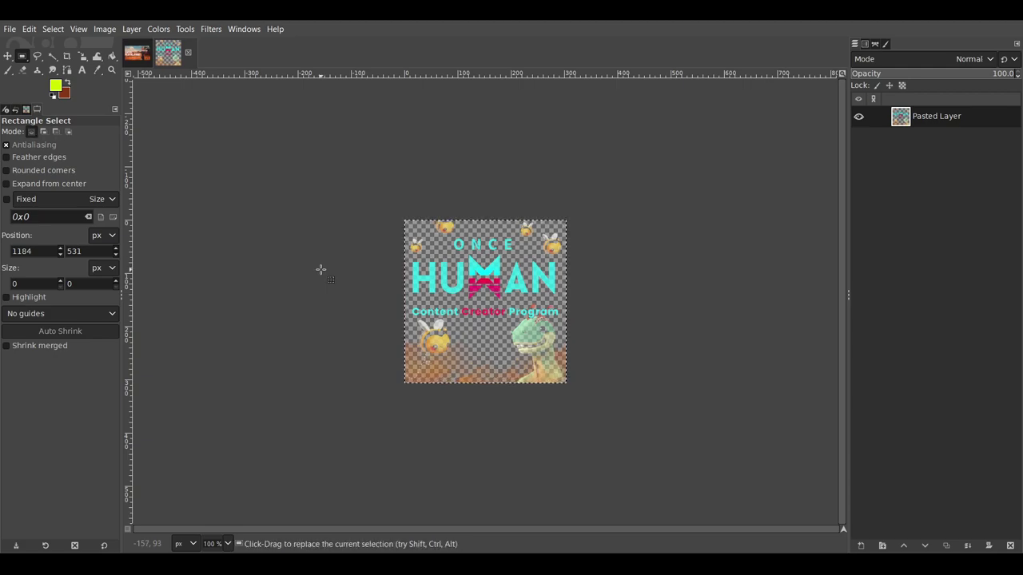
key("ctrl+c")
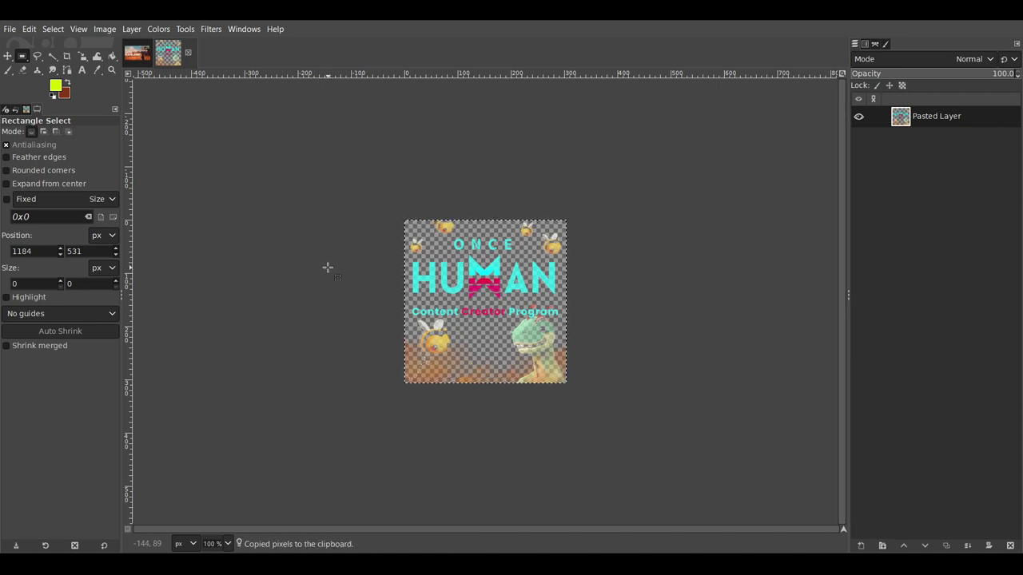
key("ctrl+v")
left_click(323, 197)
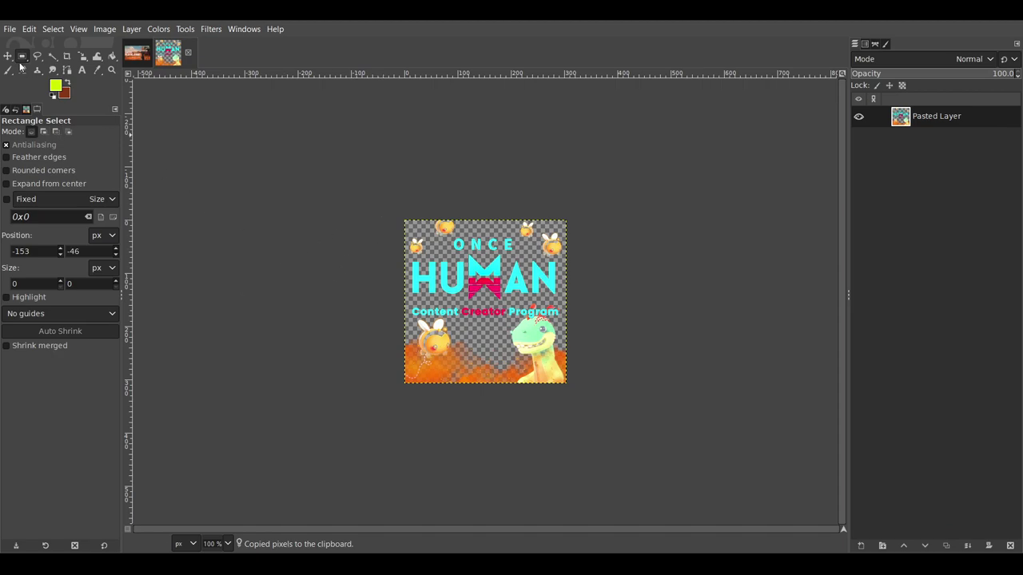
Rectangle-select the strengthened logo and paste it onto the desert banner
left_click_drag(215, 107, 221, 108)
left_click(352, 206)
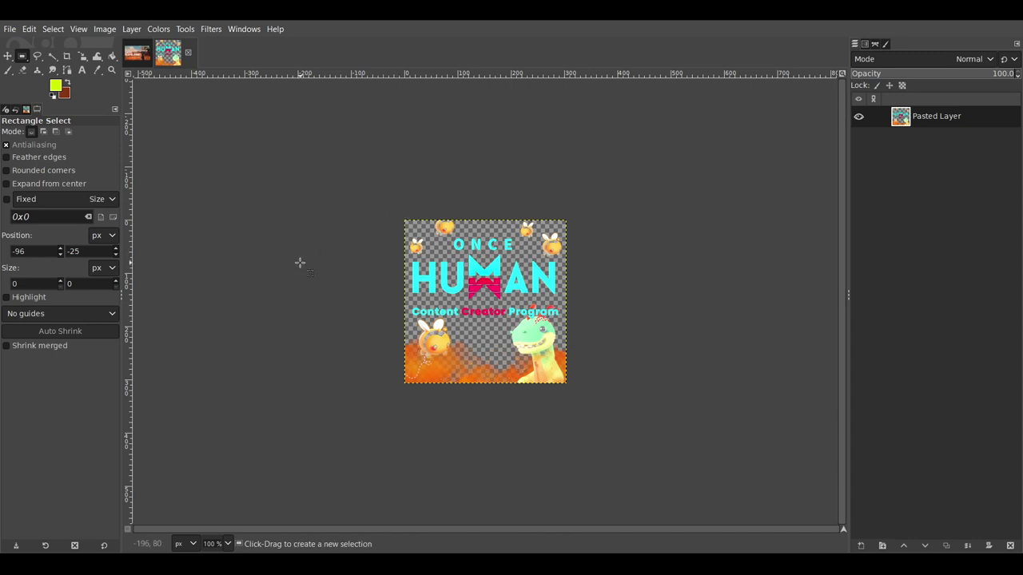
left_click_drag(332, 179, 629, 424)
left_click(137, 53)
key("ctrl+v")
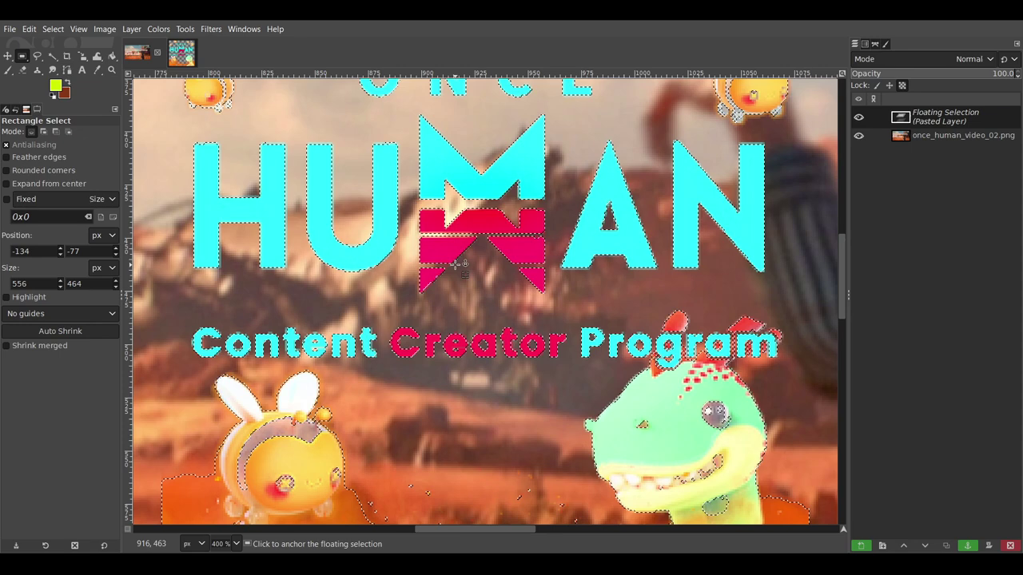
Anchor the first paste, then paste the logo again as a new layer, Pasted Layer
key("1")
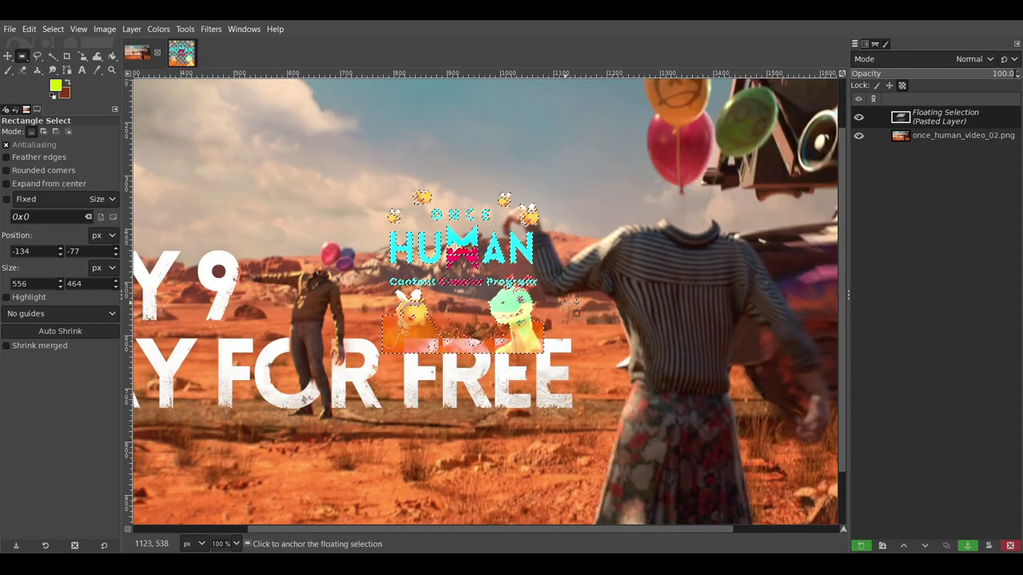
left_click(588, 308)
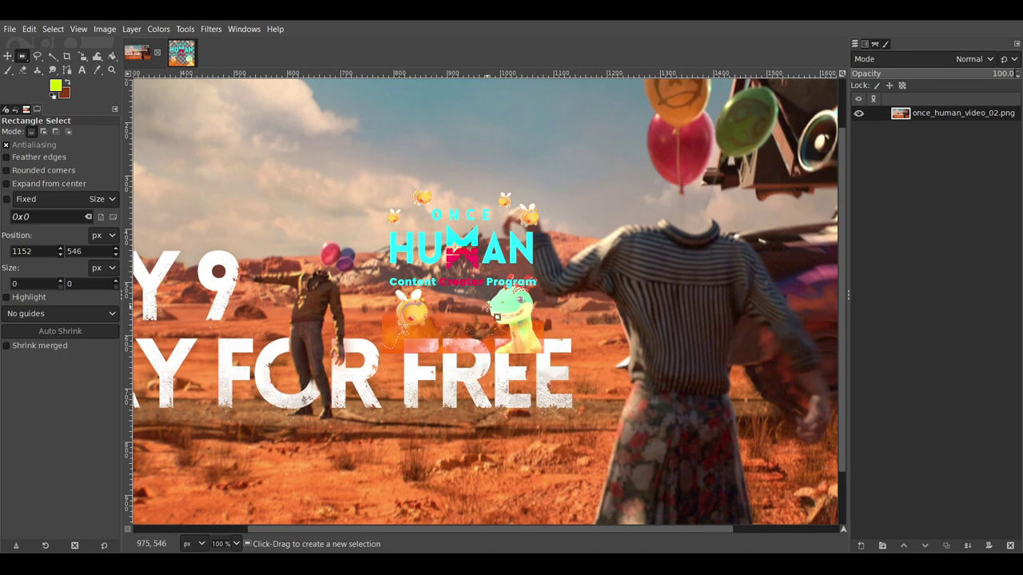
key("ctrl")
key("ctrl+v")
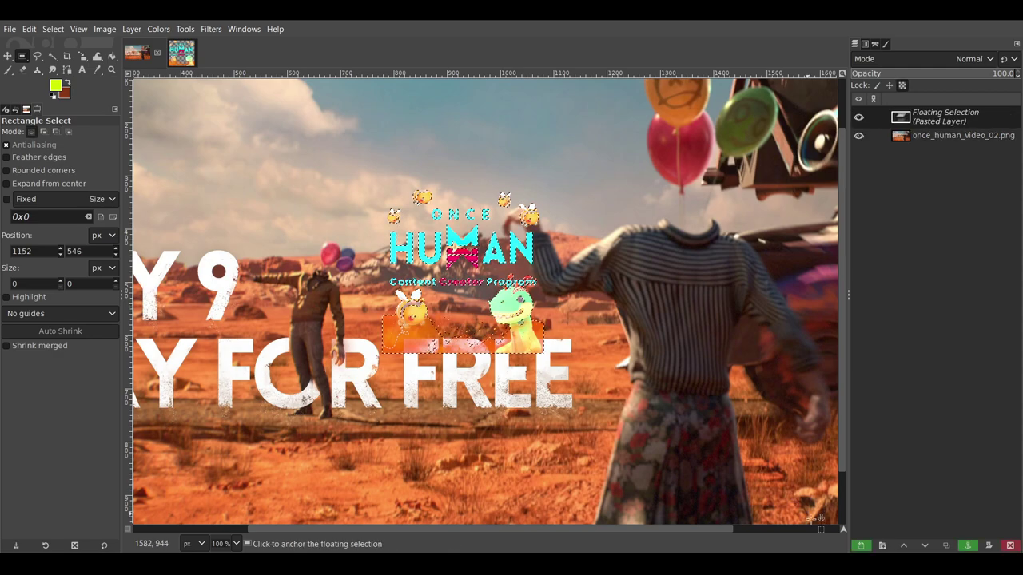
left_click(861, 546)
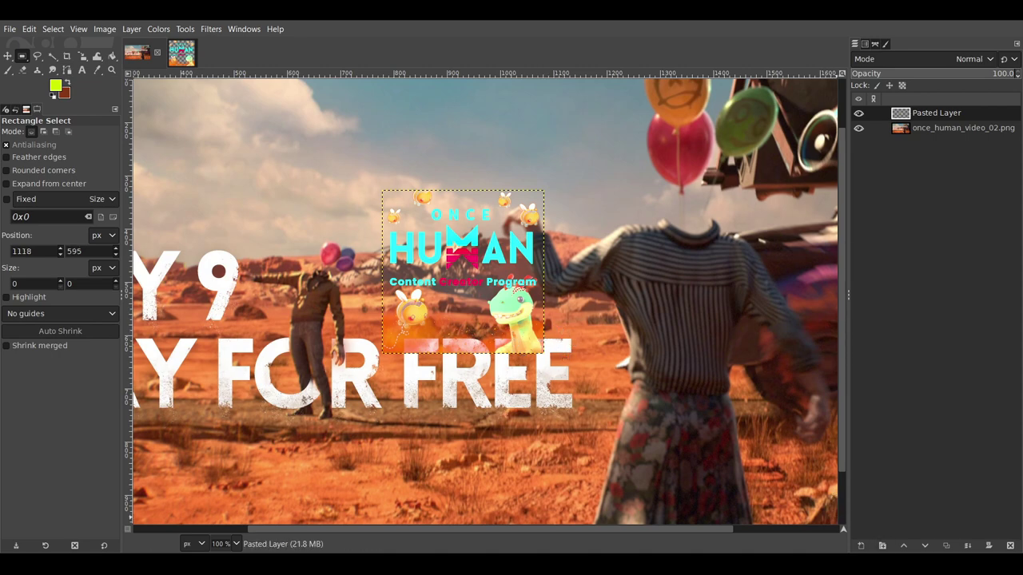
Add an Acid layer below Pasted Layer, pick the Paintbrush, and switch to the logo image
left_click(941, 549)
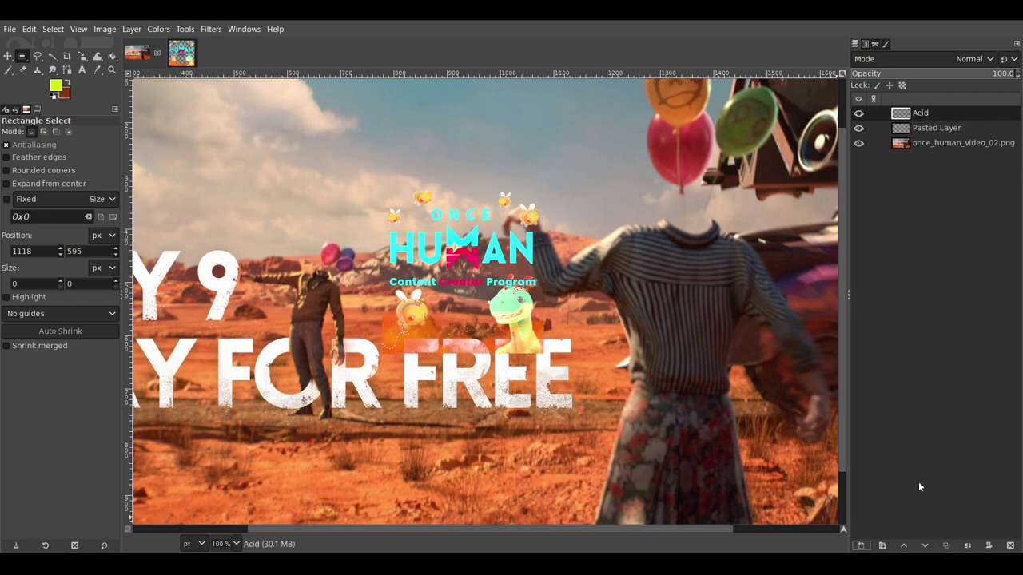
mouse_move(911, 124)
left_mouse_down()
mouse_move(927, 108)
mouse_move(923, 136)
left_mouse_up()
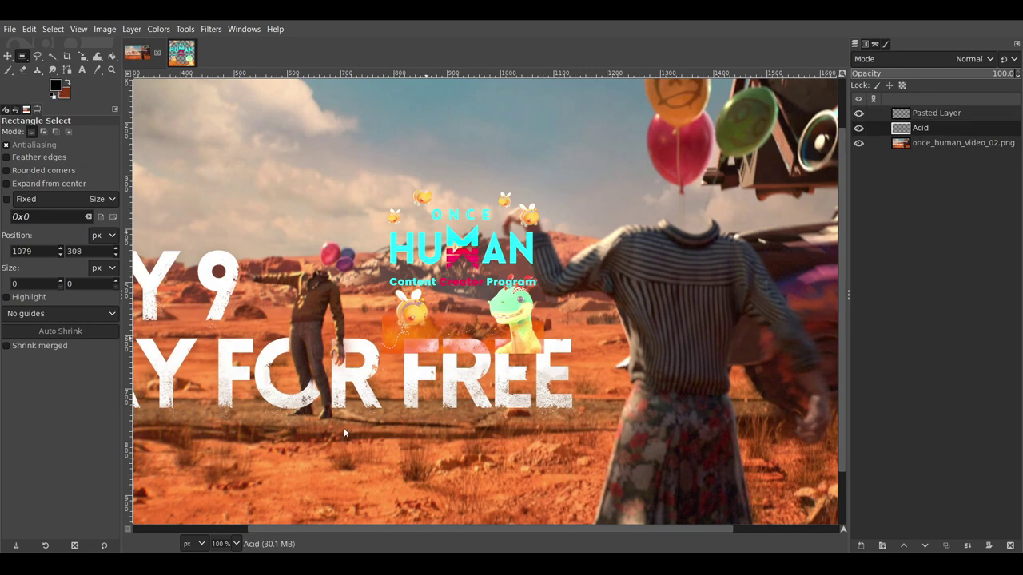
left_click(7, 70)
scroll(505, 231, "up", 3)
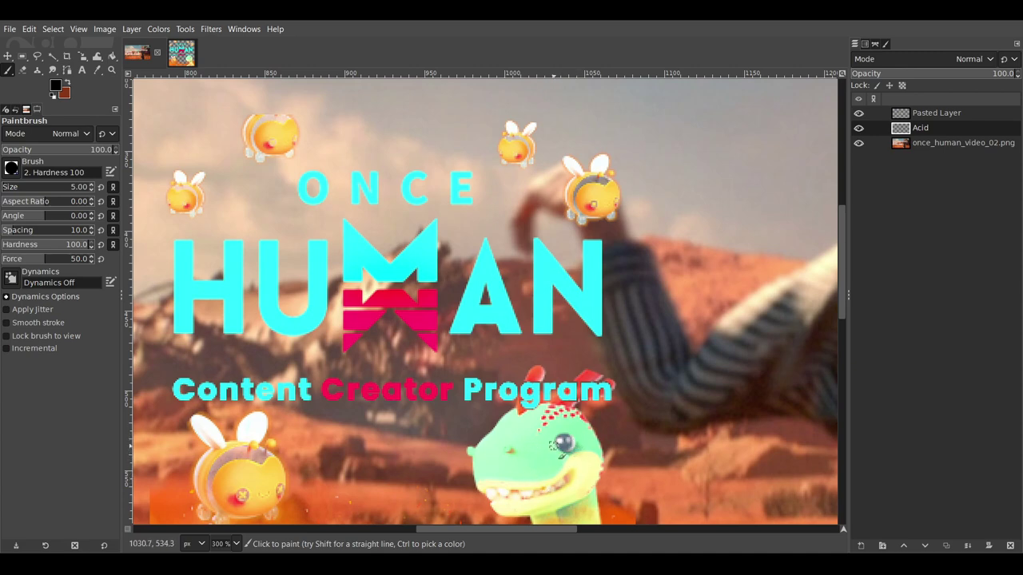
scroll(555, 445, "down", 2, "ctrl")
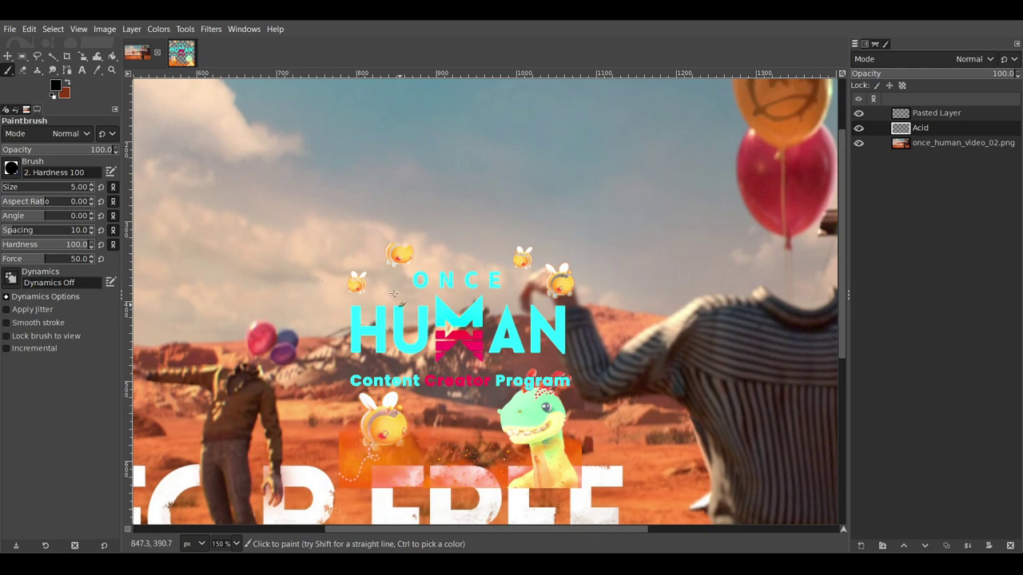
key("ctrl+Page_Down")
Undo the floating paste and Color to Alpha in the logo image, restoring its black background
key("ctrl+v")
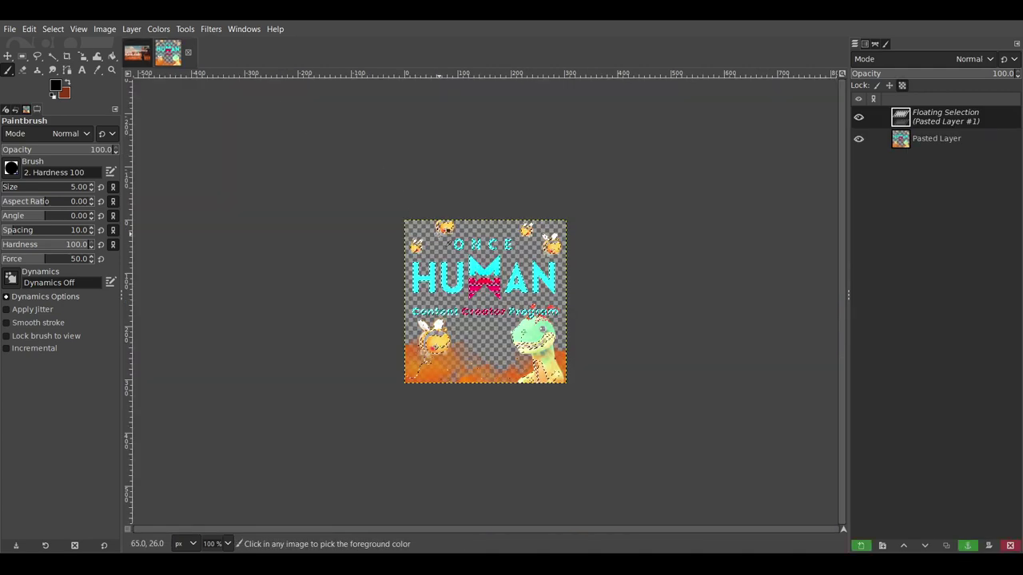
key("ctrl+z")
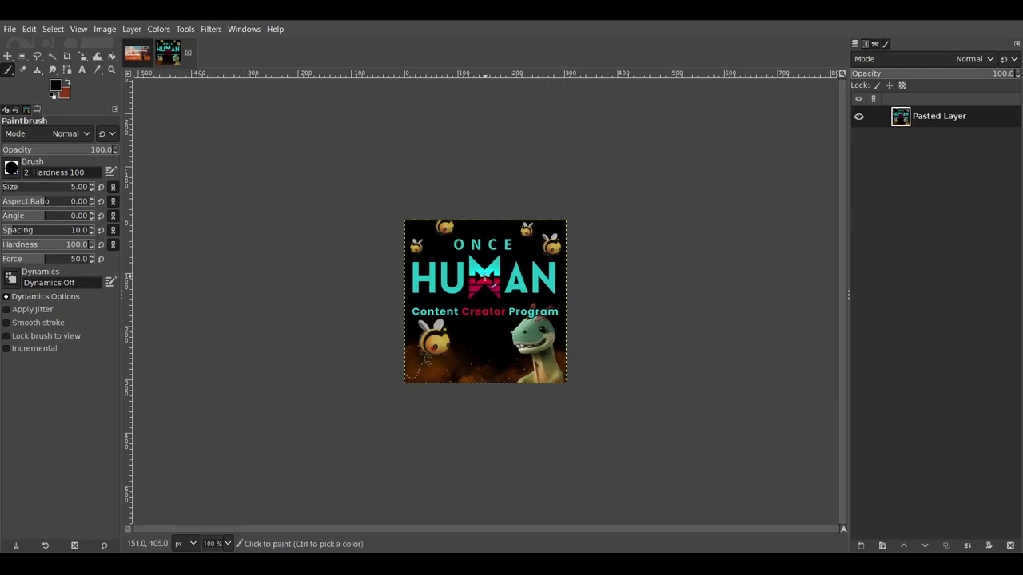
scroll(509, 302, "up", 2, "ctrl")
scroll(509, 301, "up", 2, "ctrl")
scroll(513, 313, "down", 1, "ctrl")
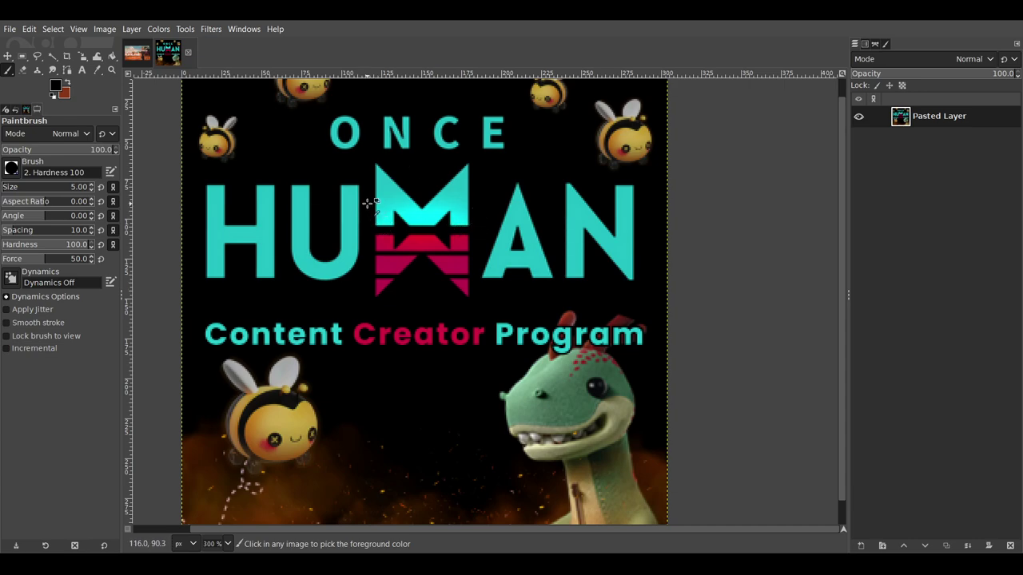
Fuzzy-select the logo's black background and delete it to transparency, undoing an accidental fill
key("u")
left_click(295, 160)
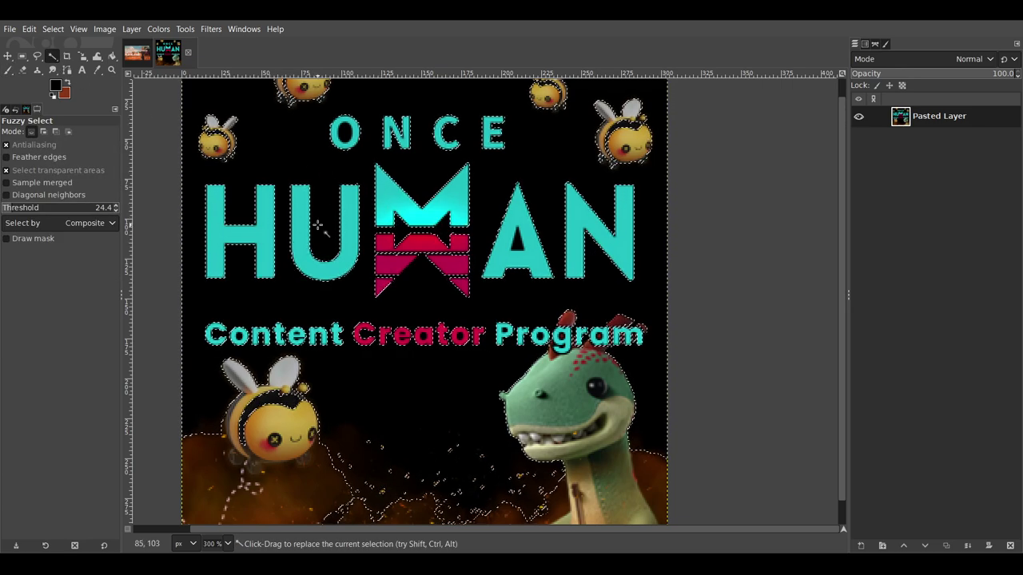
key("ctrl+period")
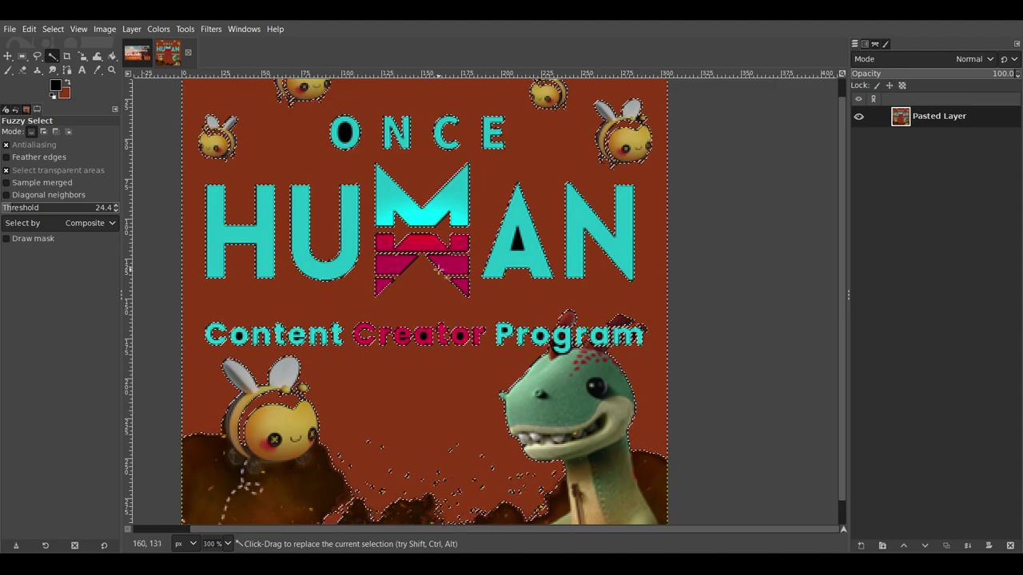
key("ctrl+z")
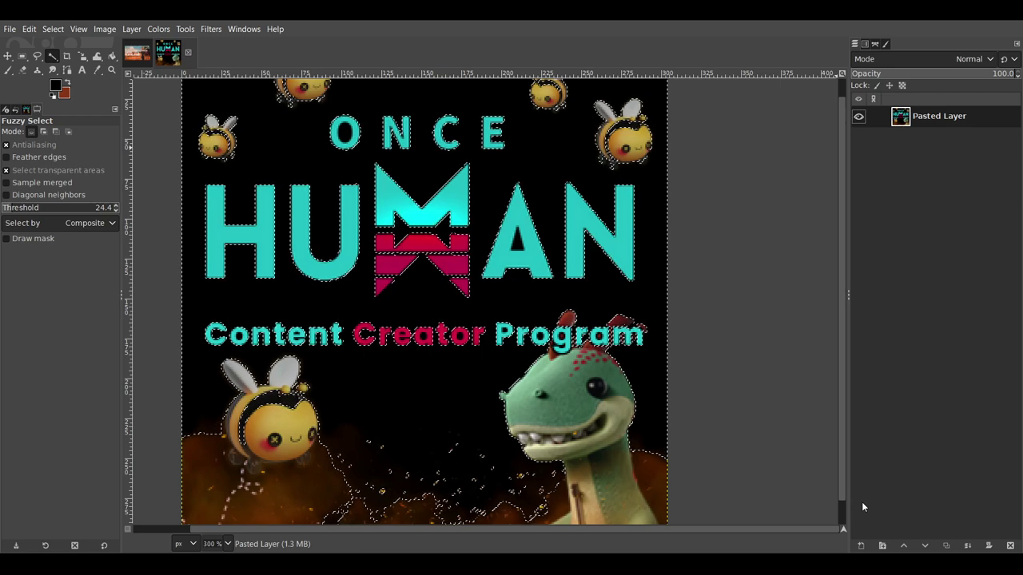
key("Delete")
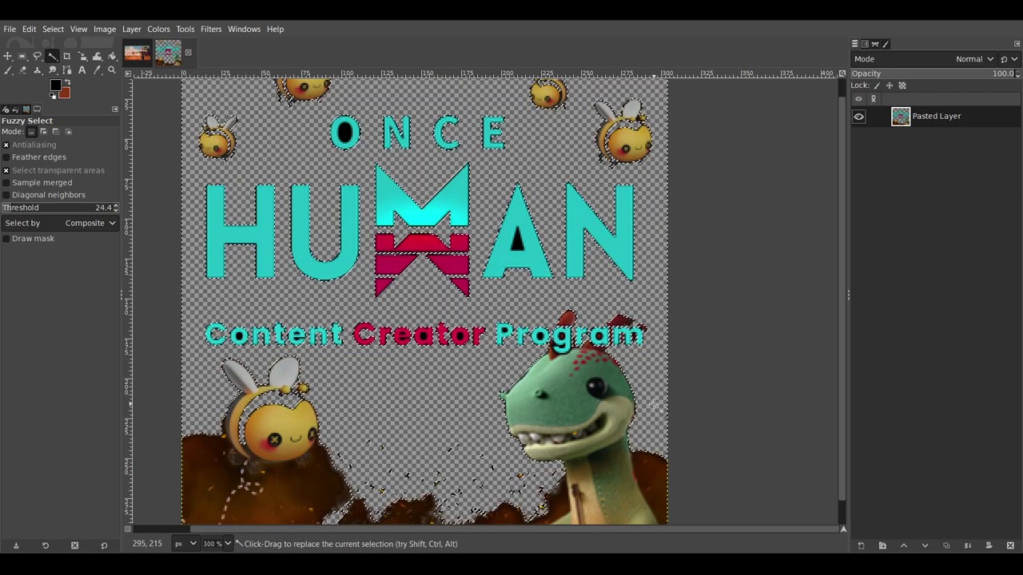
Deselect using the Rectangle Select tool and review the transparent cutout
scroll(486, 294, "up", 1)
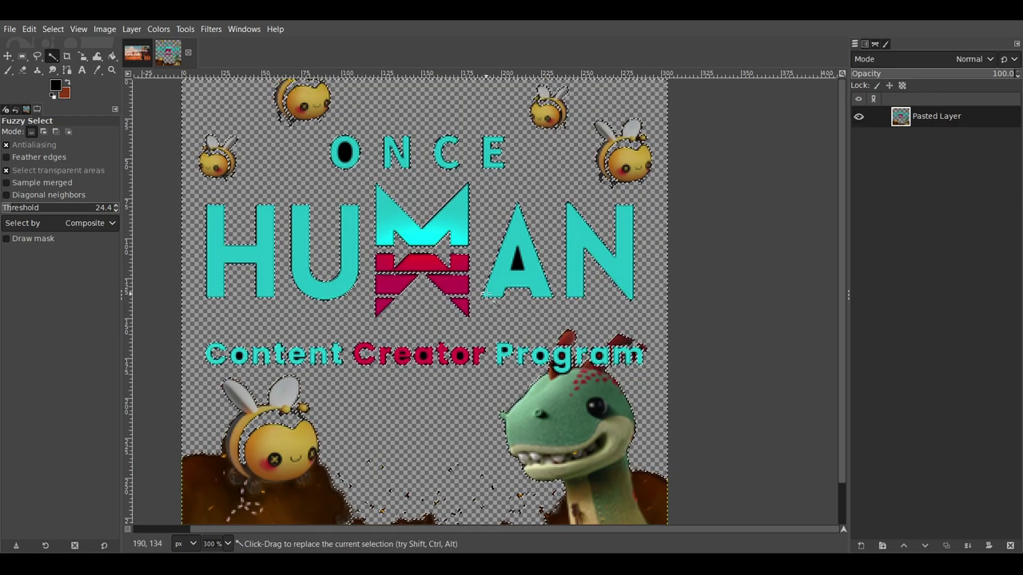
left_click(18, 58)
left_click(379, 244)
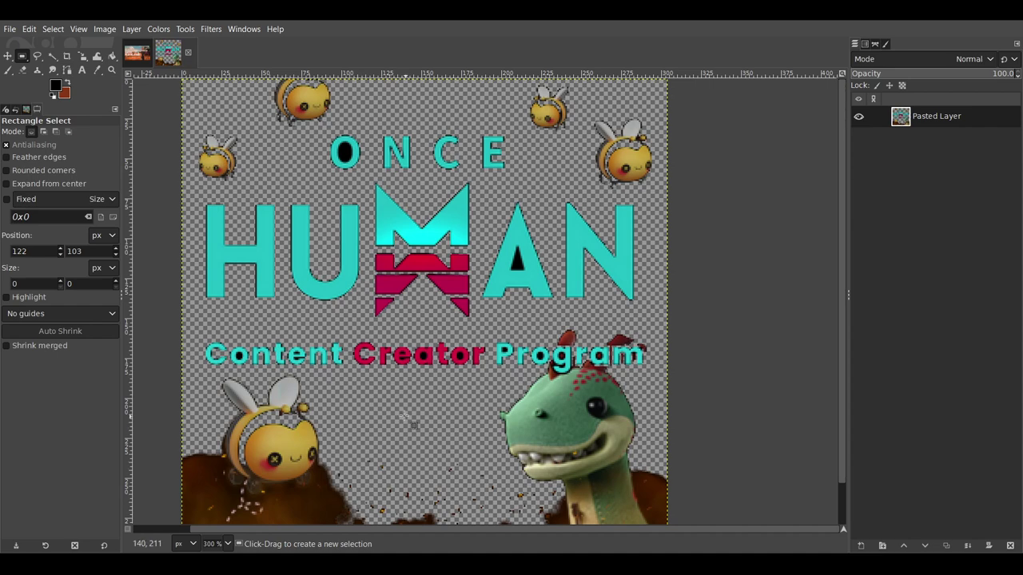
scroll(388, 427, "down", 1)
scroll(383, 461, "up", 4)
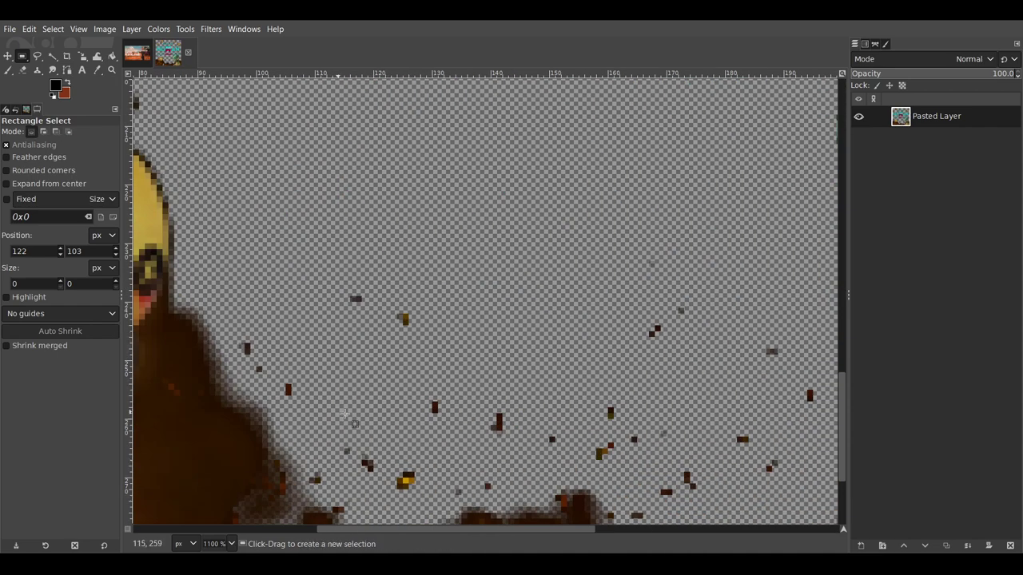
scroll(446, 382, "down", 4)
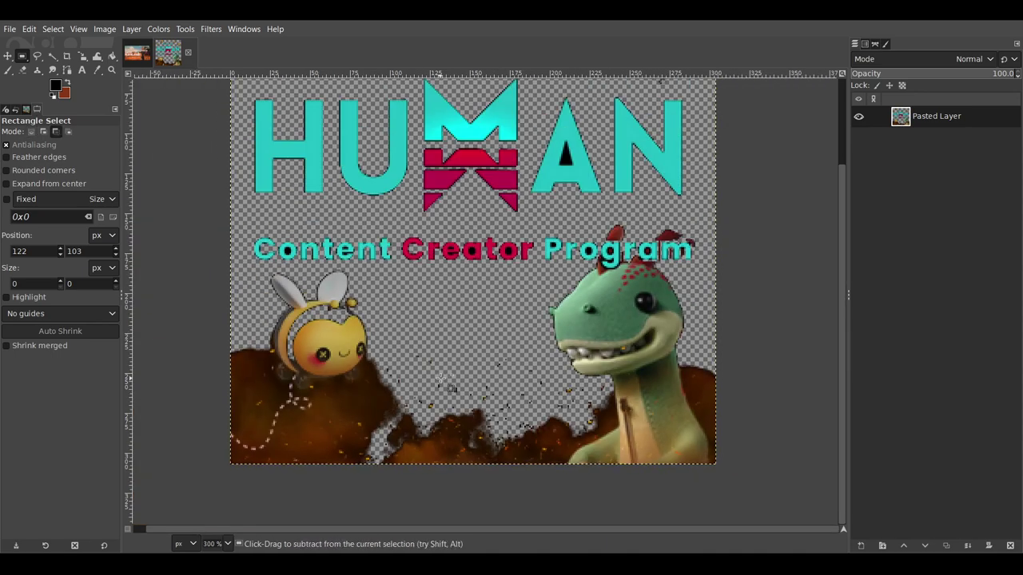
Paste the cutout on the banner, move it right of the first logo, anchor it, and view at 100%
left_click(137, 53)
key("ctrl+v")
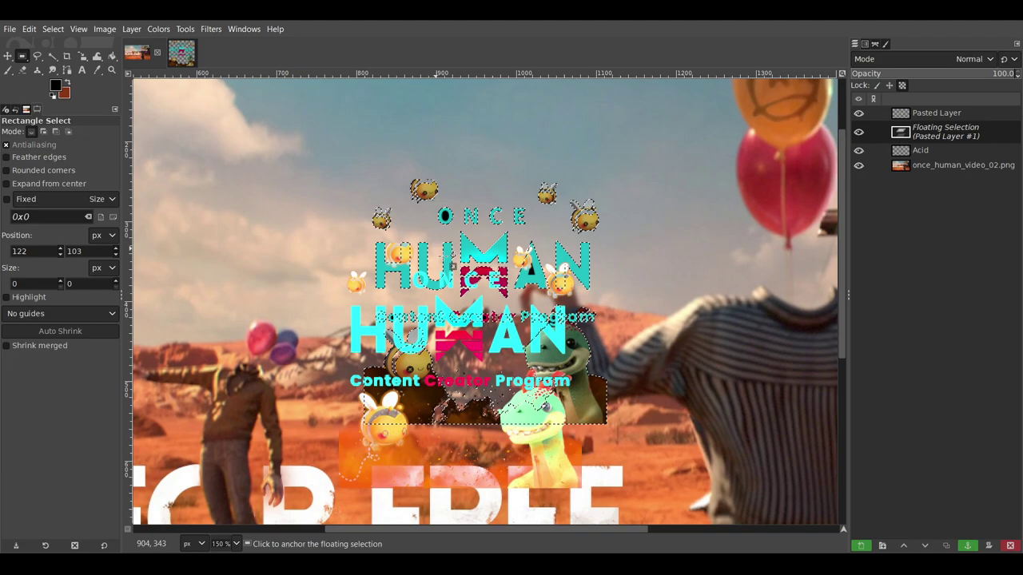
left_click_drag(545, 272, 800, 310)
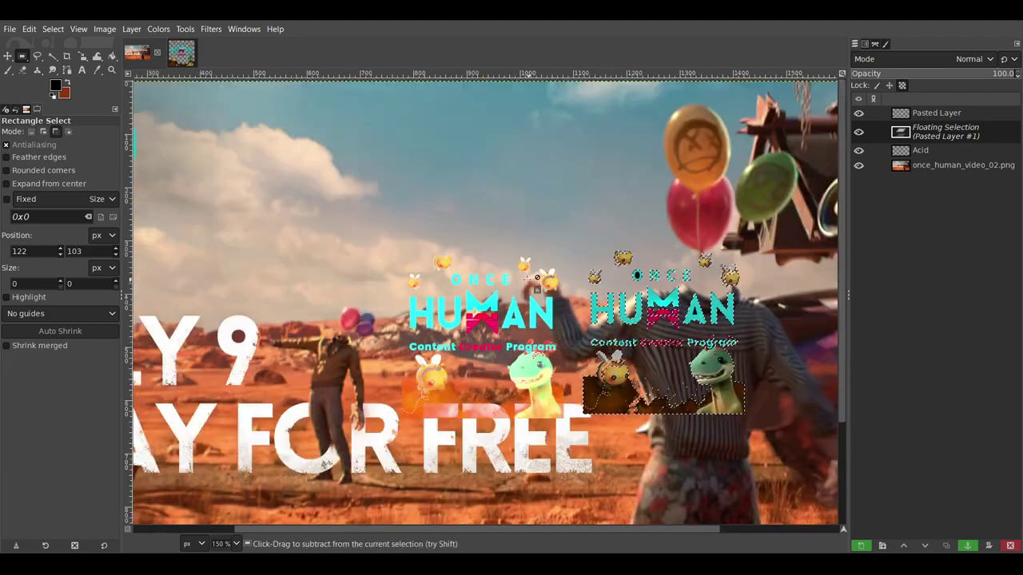
scroll(527, 278, "down", 2)
left_click(712, 332)
scroll(618, 359, "up", 3)
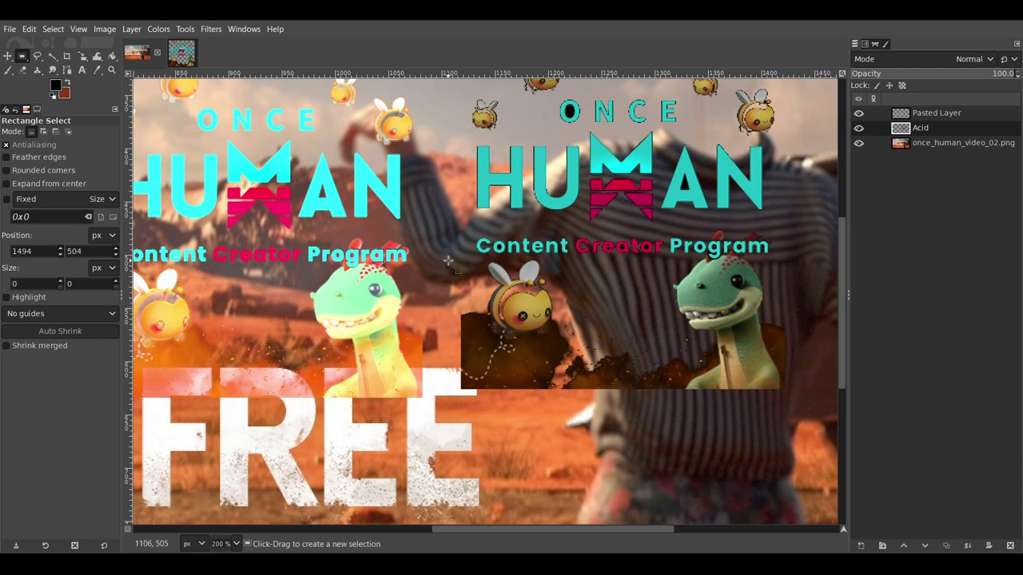
key("1")
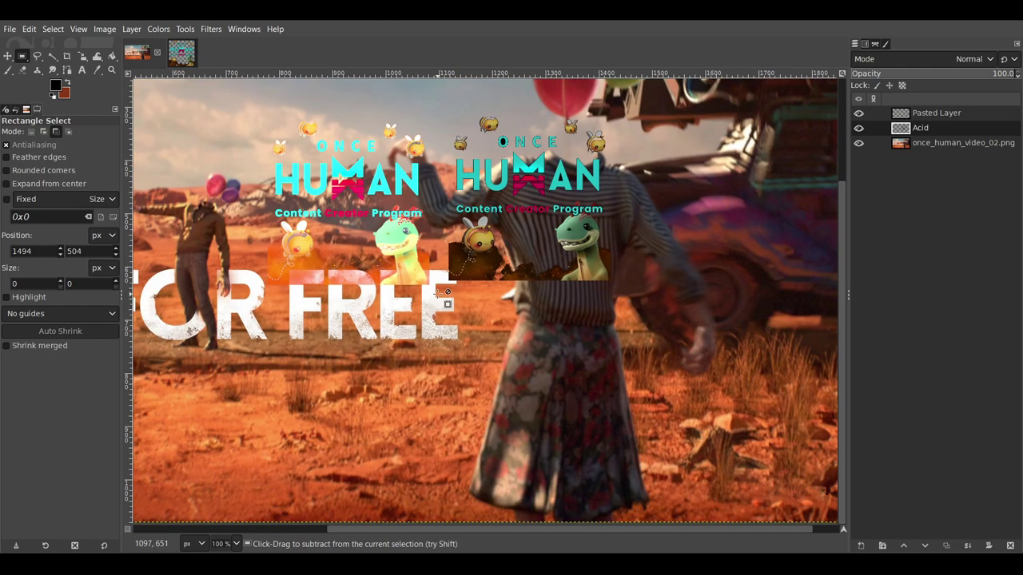
scroll(377, 390, "up", 4)
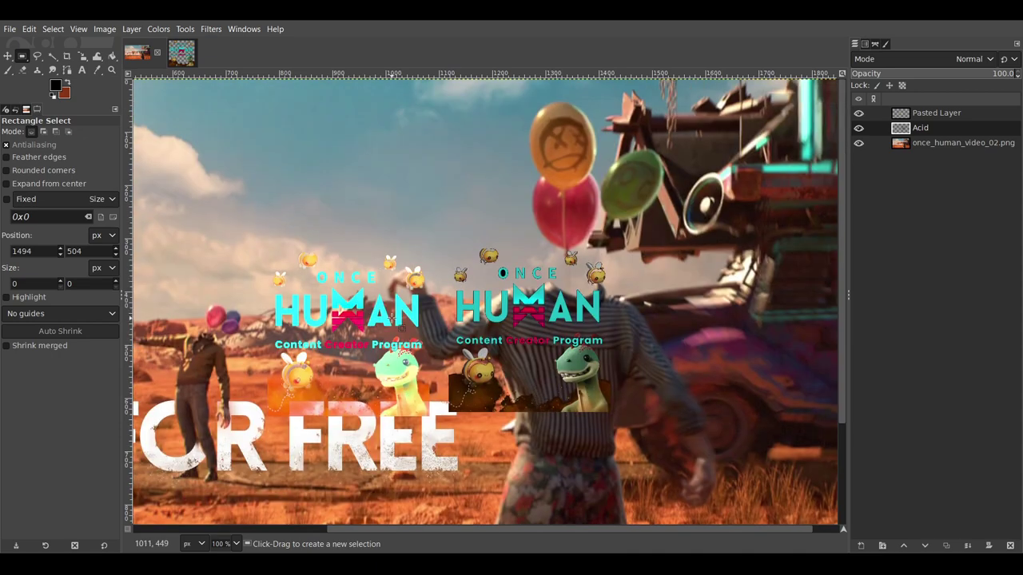